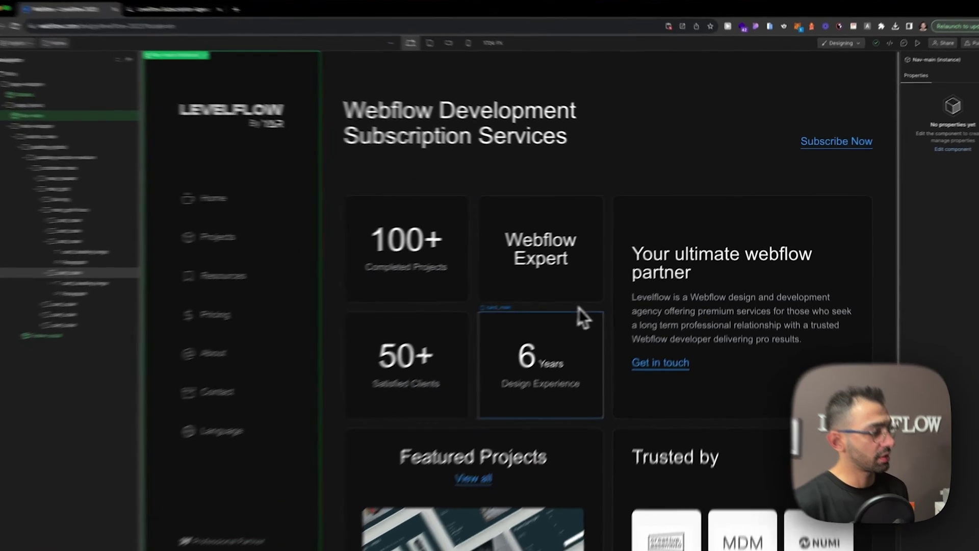
- Select main_grid and container-main, then collapse the main-wrapper branch in the Navigator
left_click(630, 292)
left_click(603, 148)
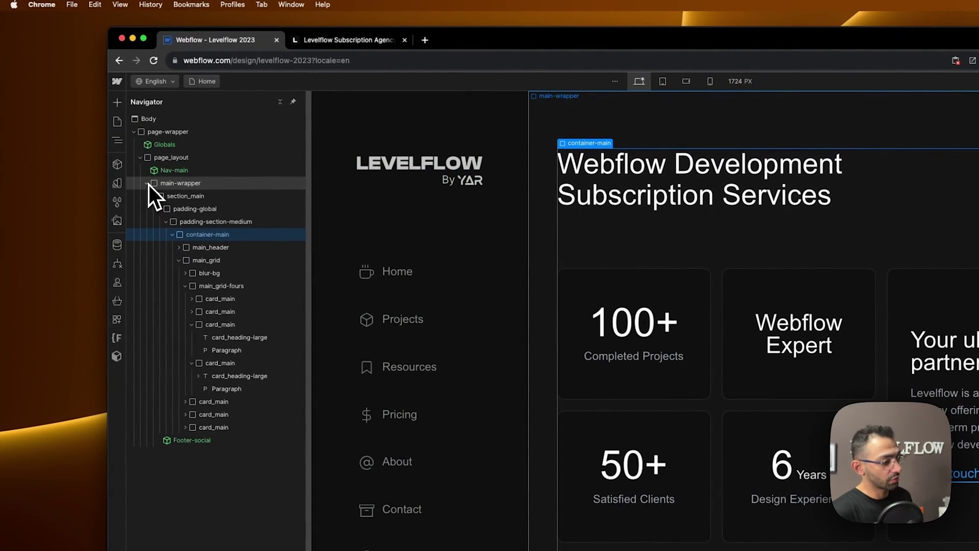
left_click(146, 184)
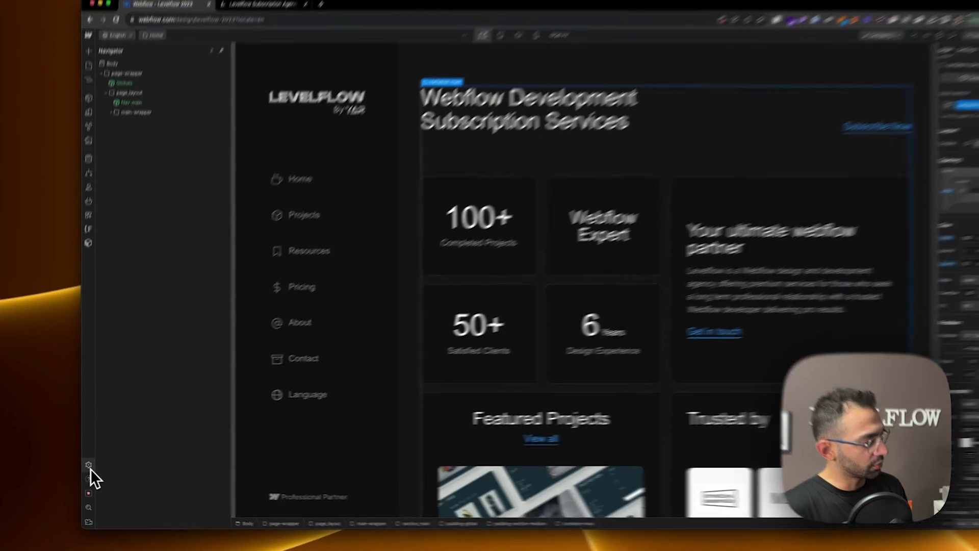
- Open Localization in site settings and review the English (en) primary locale's details
left_click(84, 465)
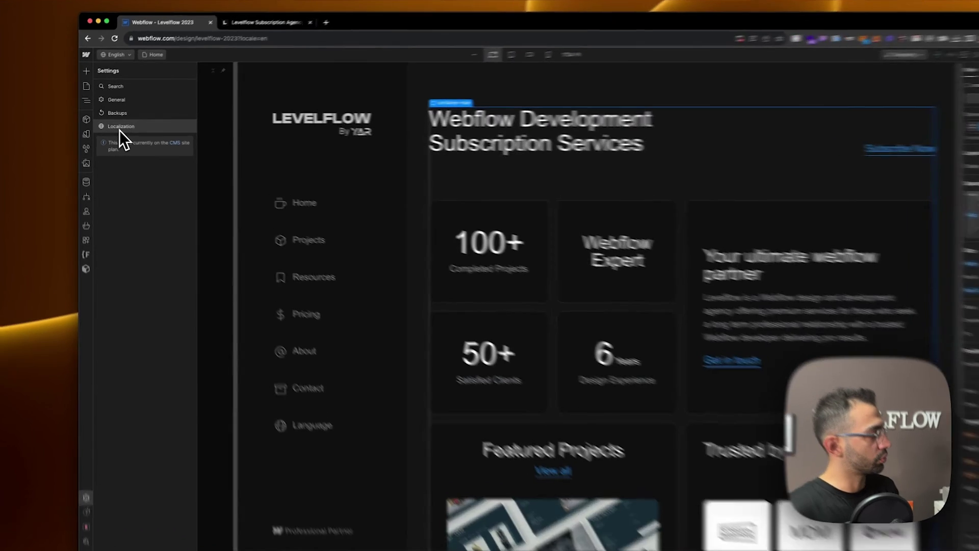
left_click(117, 127)
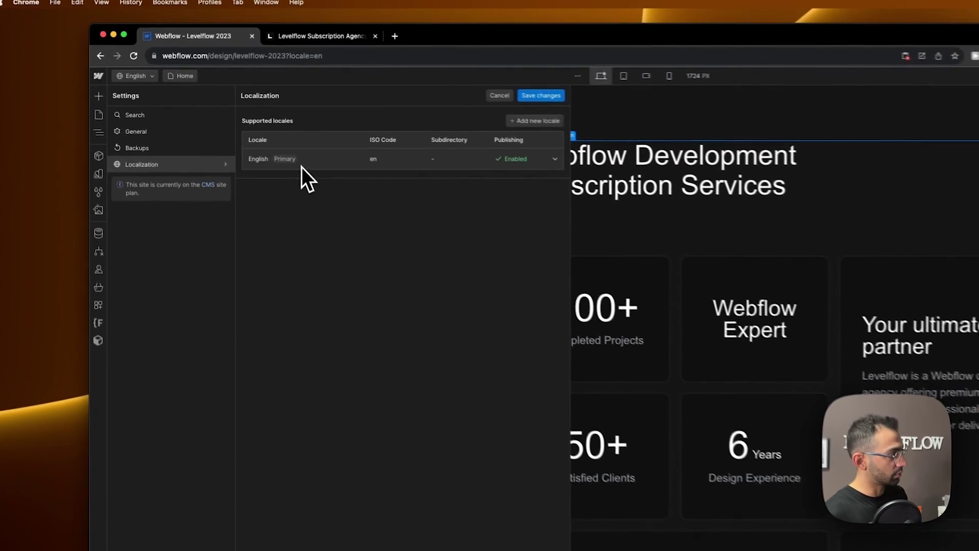
left_click(227, 122)
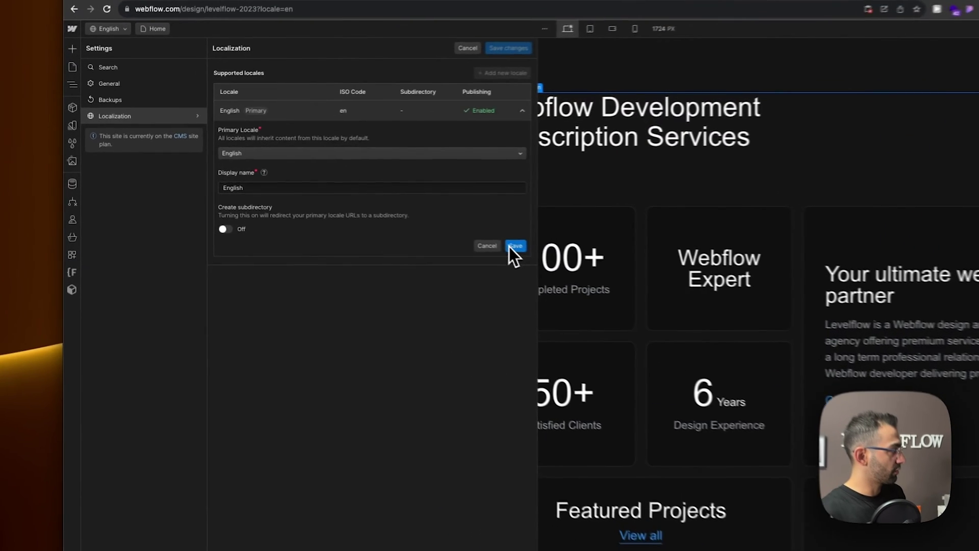
left_click(415, 222)
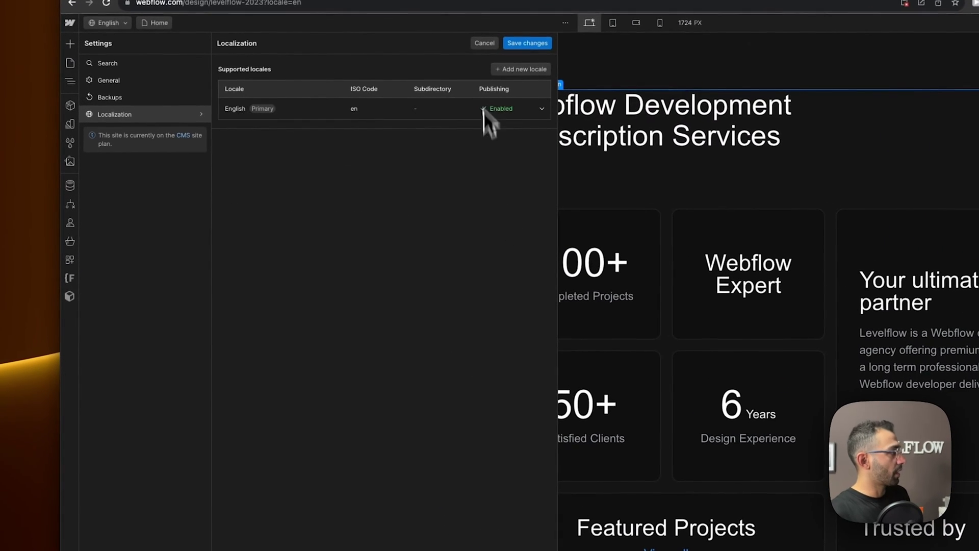
- Add Arabic (Standard) as a locale displayed as 'Arabic', publishing to the /ar subdirectory
left_click(528, 74)
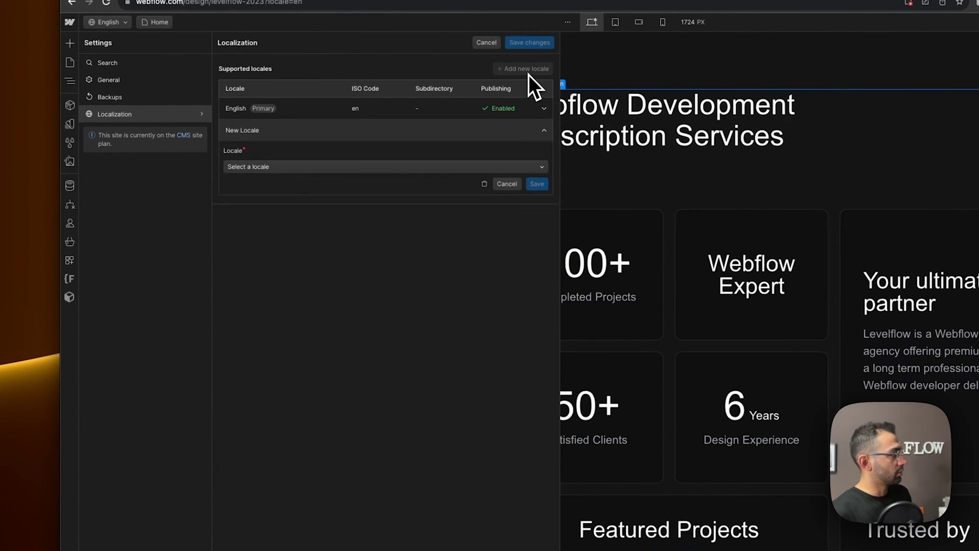
left_click(319, 170)
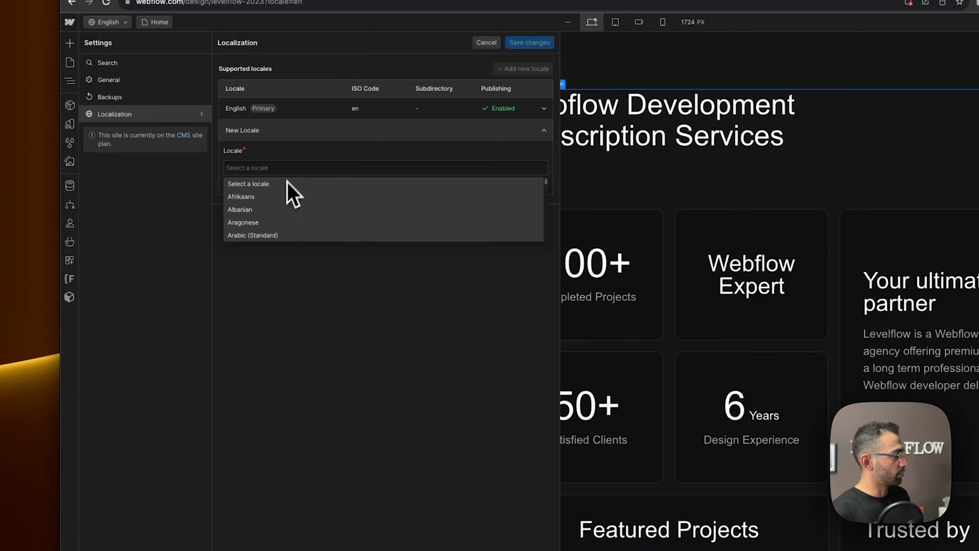
type("arabic")
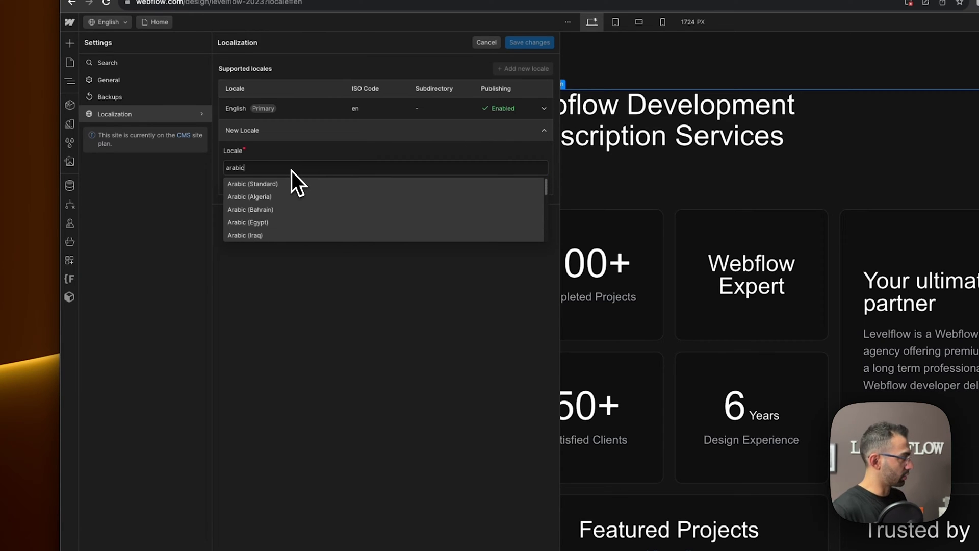
left_click(299, 184)
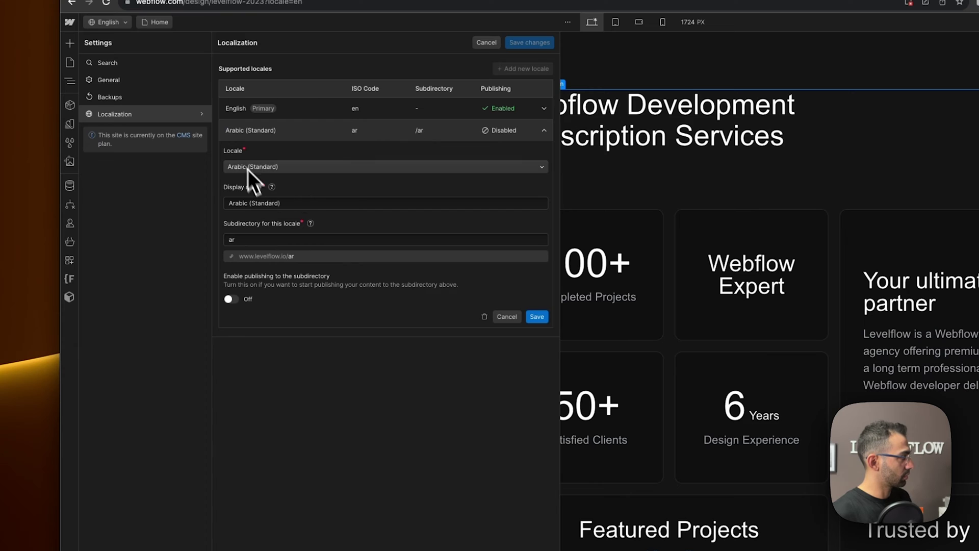
left_click_drag(283, 204, 250, 203)
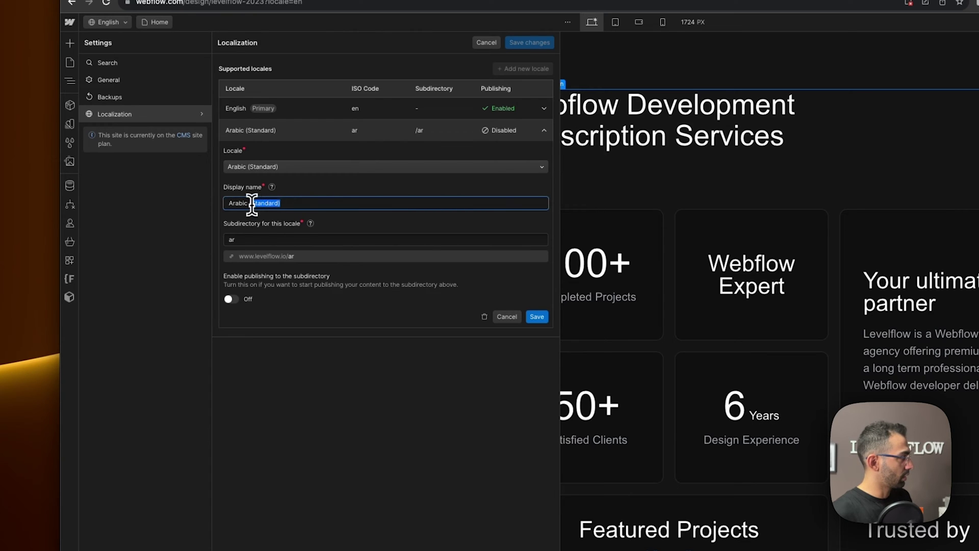
key("BackSpace")
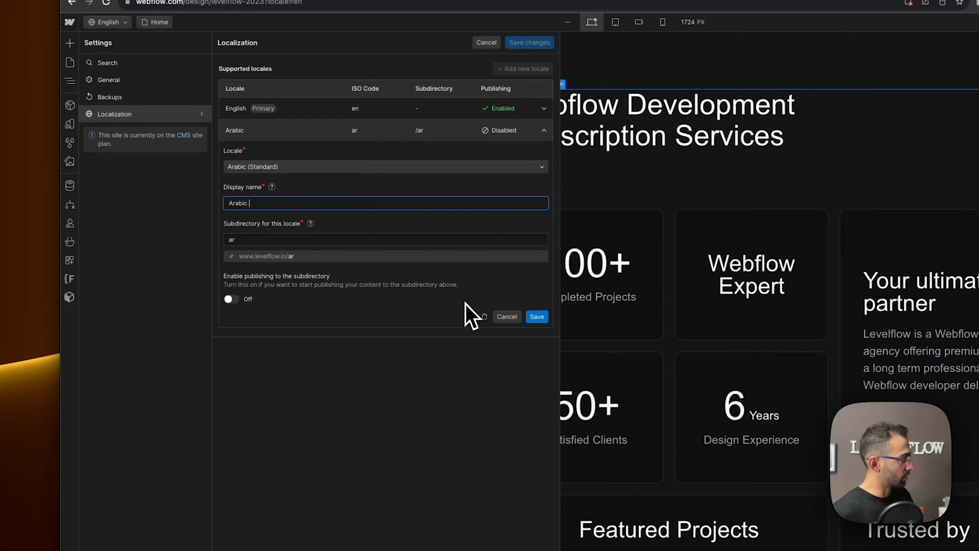
left_click(265, 238)
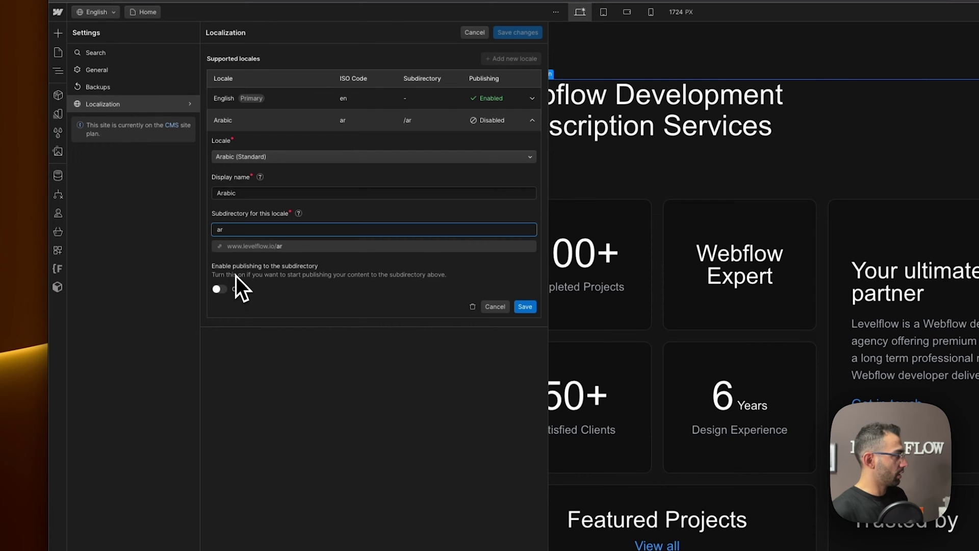
left_click(222, 289)
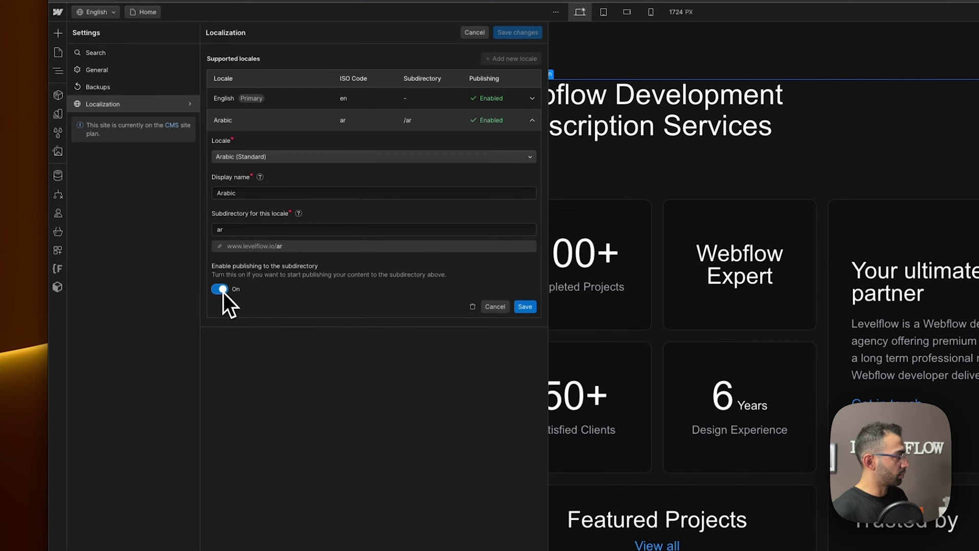
left_click(526, 308)
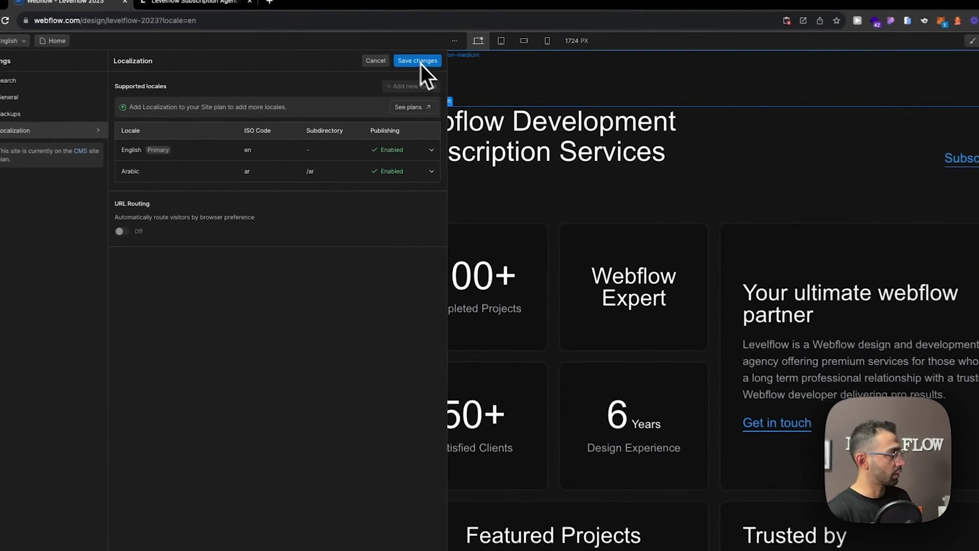
- Save the localization changes and select the 6 Years card and padding-global section on the canvas
left_click(412, 75)
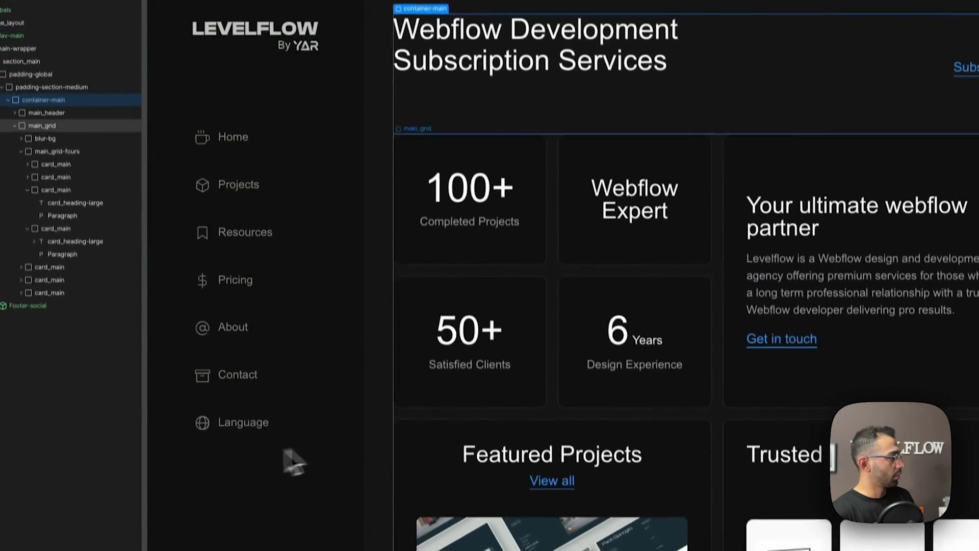
left_click(624, 454)
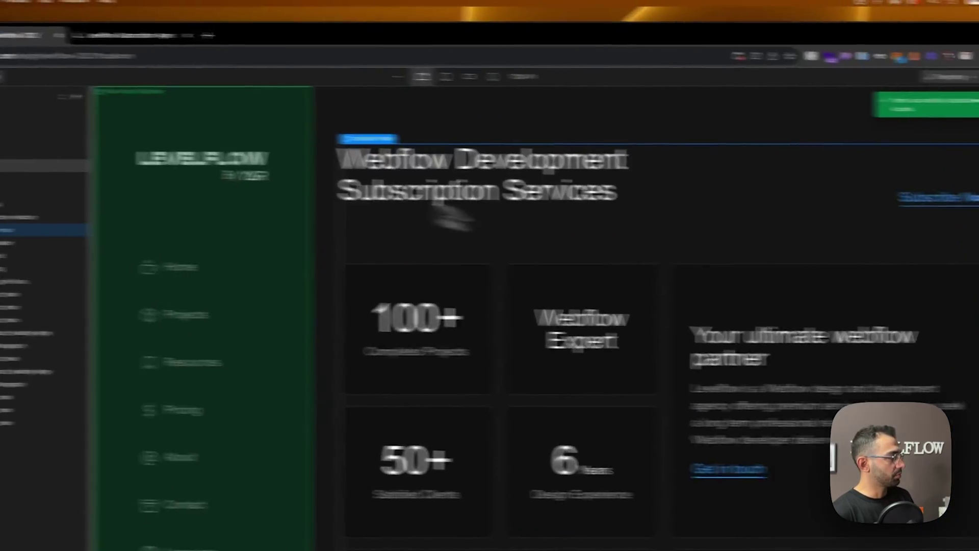
left_click(310, 61)
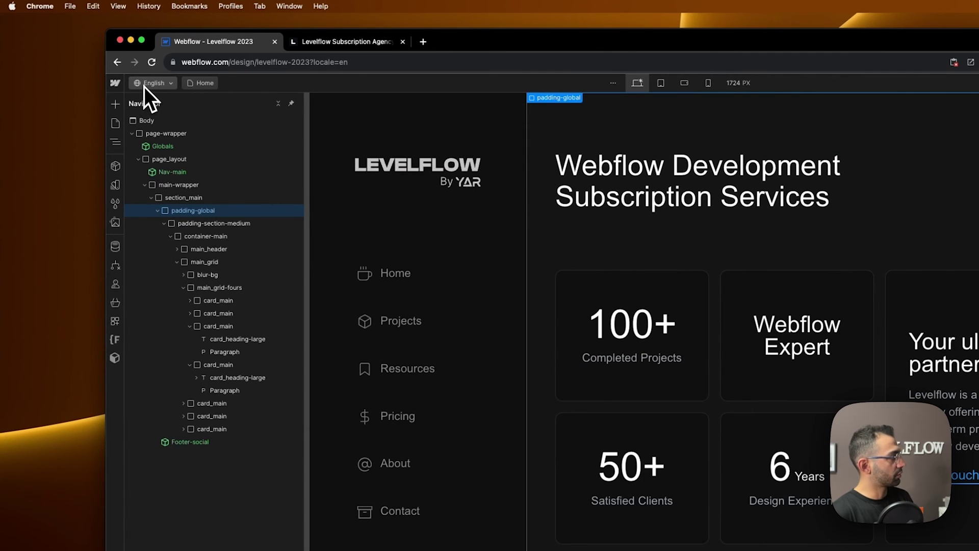
- Switch the Designer canvas to the right-to-left Arabic locale
left_click(149, 85)
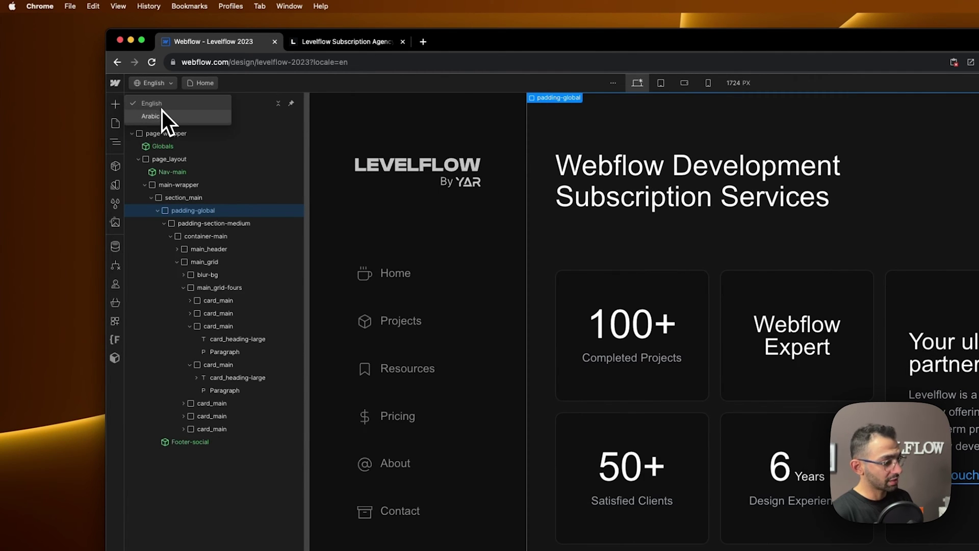
left_click(159, 119)
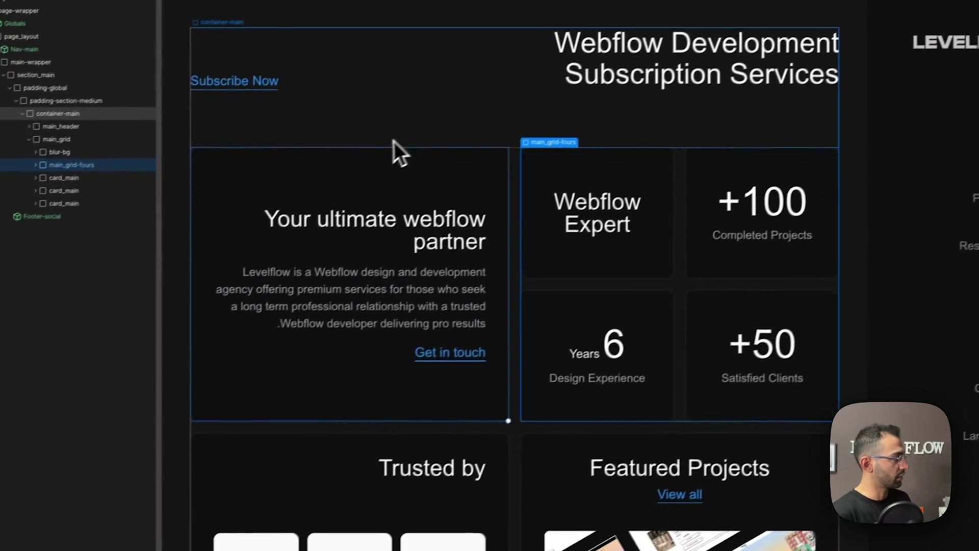
scroll(258, 454, "down", 5)
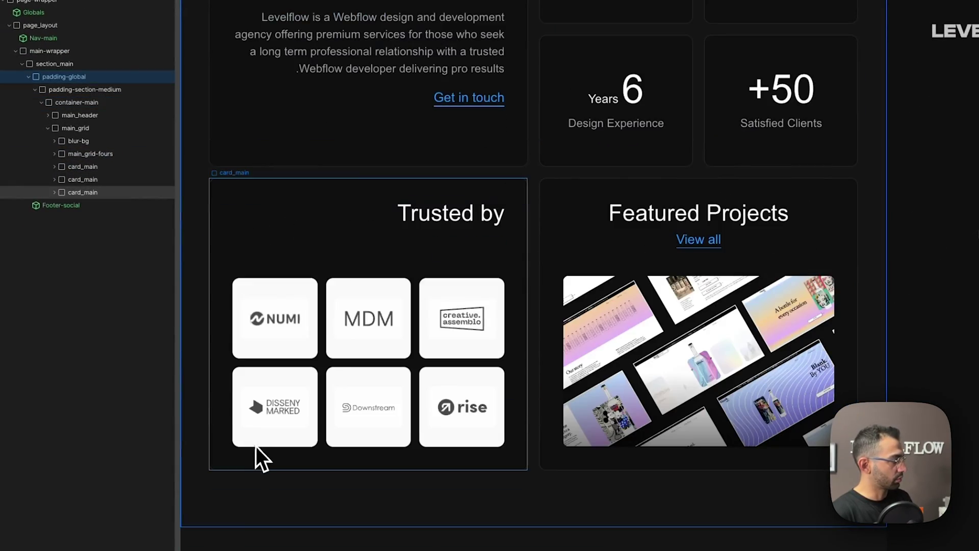
scroll(640, 485, "up", 5)
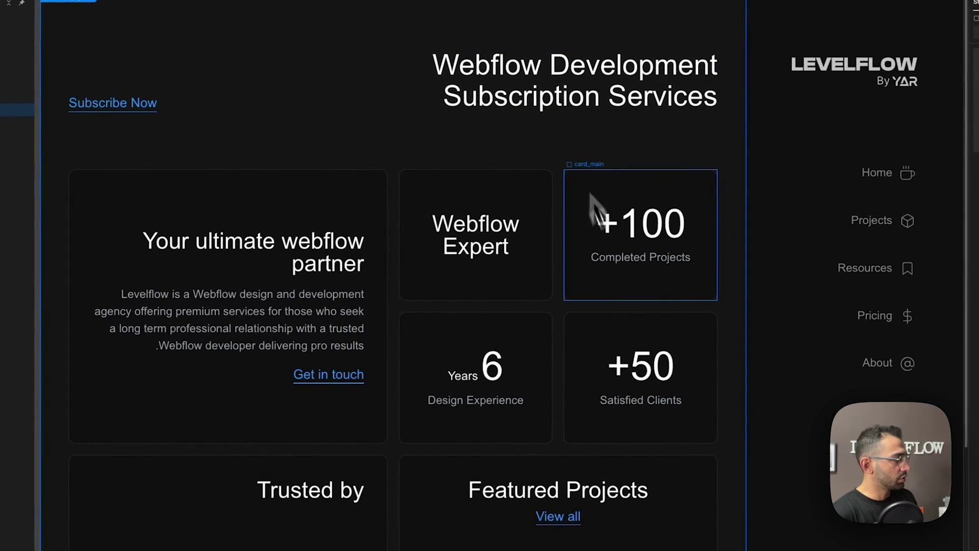
- Machine-translate the +100 card's 'Completed Projects' label into Arabic
left_click(484, 240)
right_click(483, 240)
left_click(332, 268)
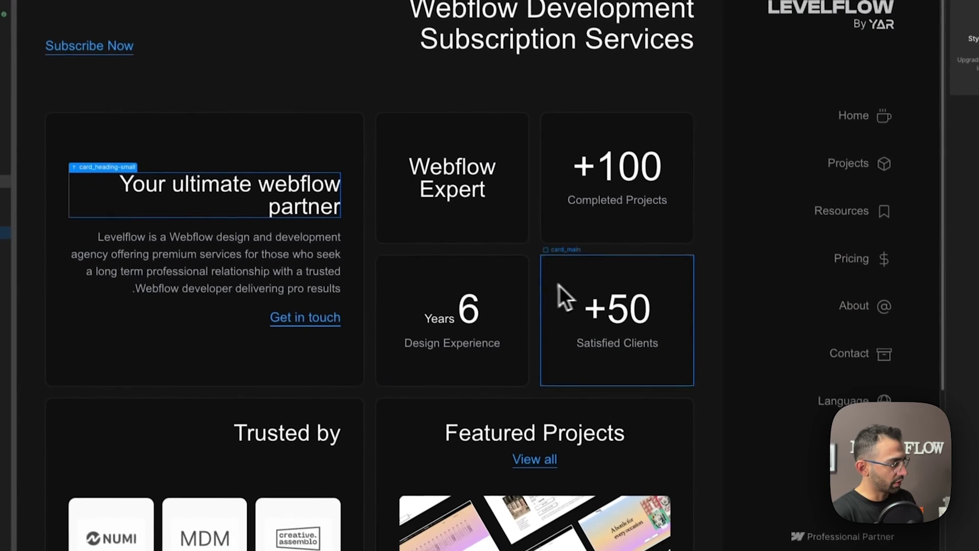
left_click(641, 284)
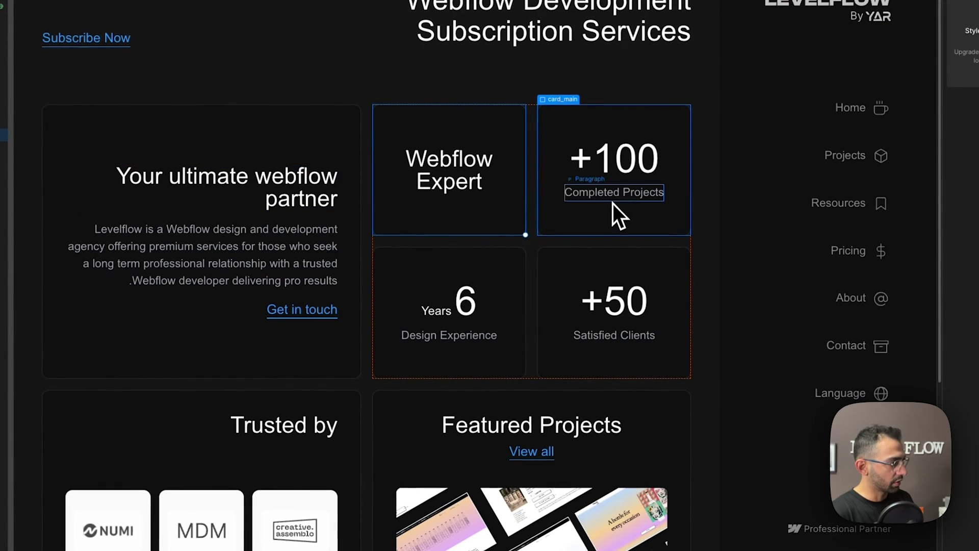
left_click(613, 200)
right_click(598, 197)
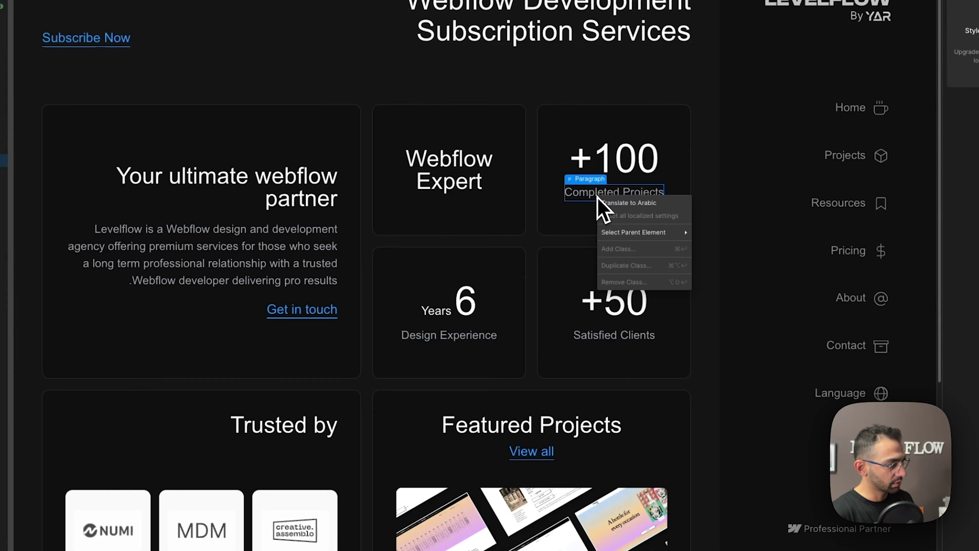
left_click(606, 209)
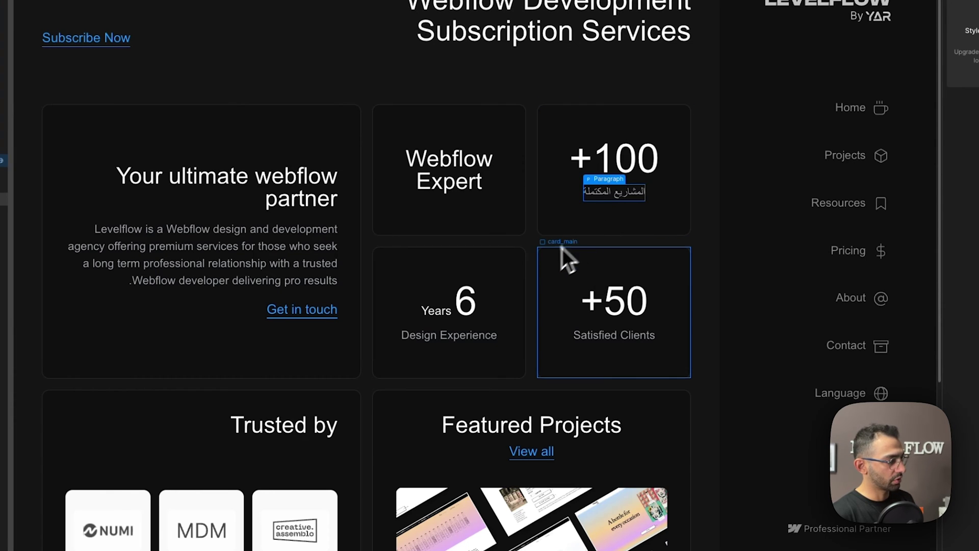
left_click(575, 219)
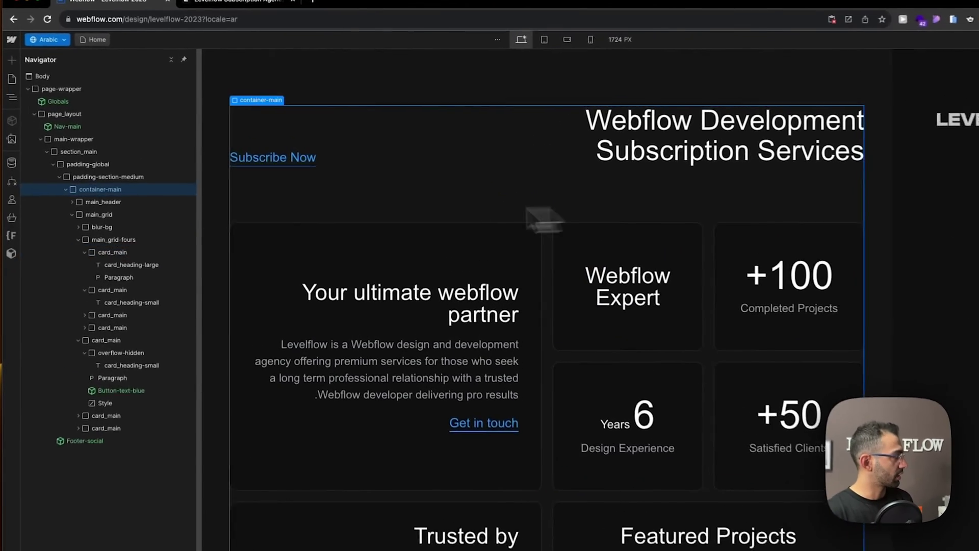
- Translate everything inside page-wrapper into Arabic from its context menu
left_click(131, 96)
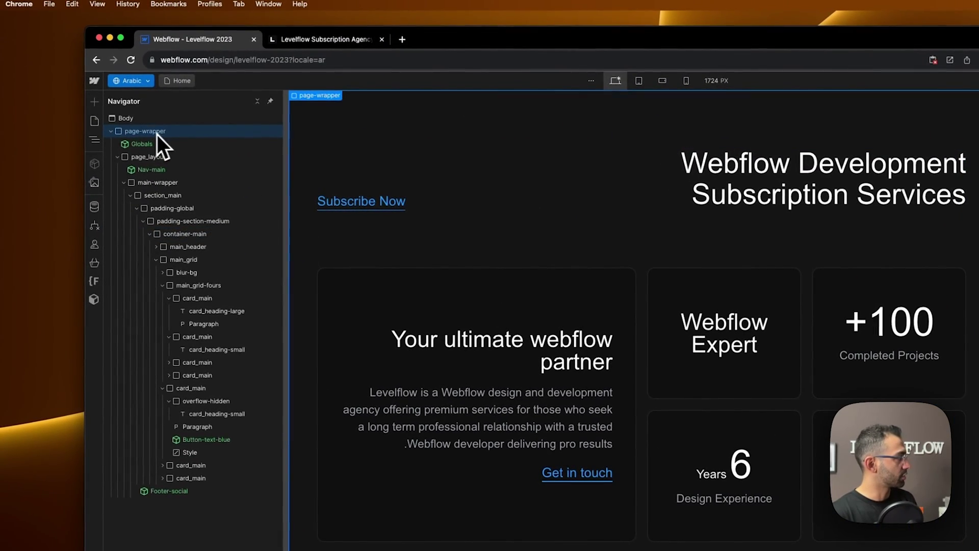
right_click(135, 136)
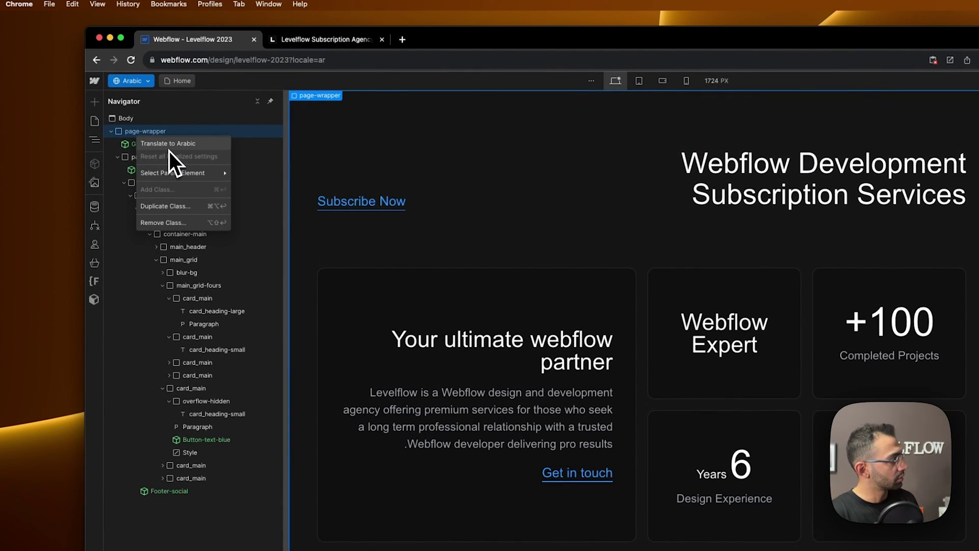
key("Escape")
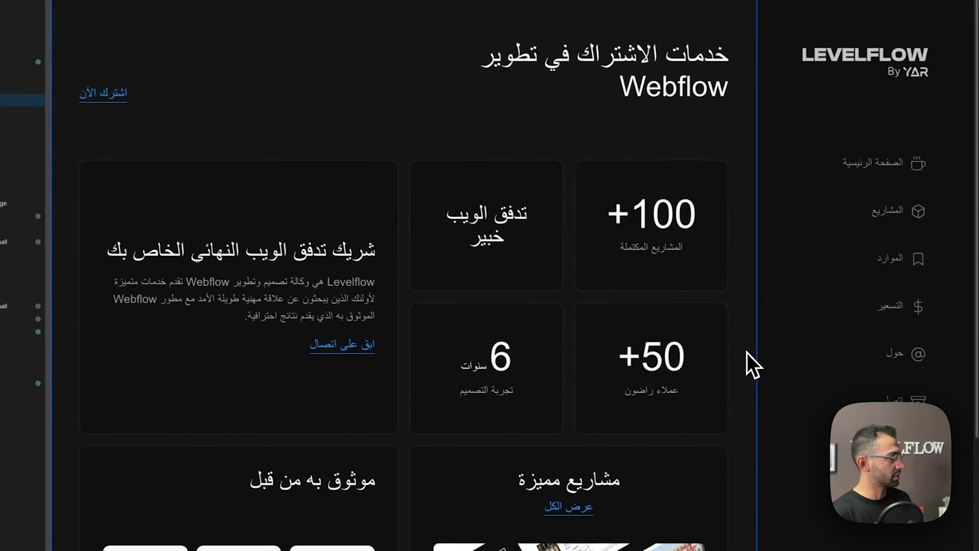
left_click(335, 313)
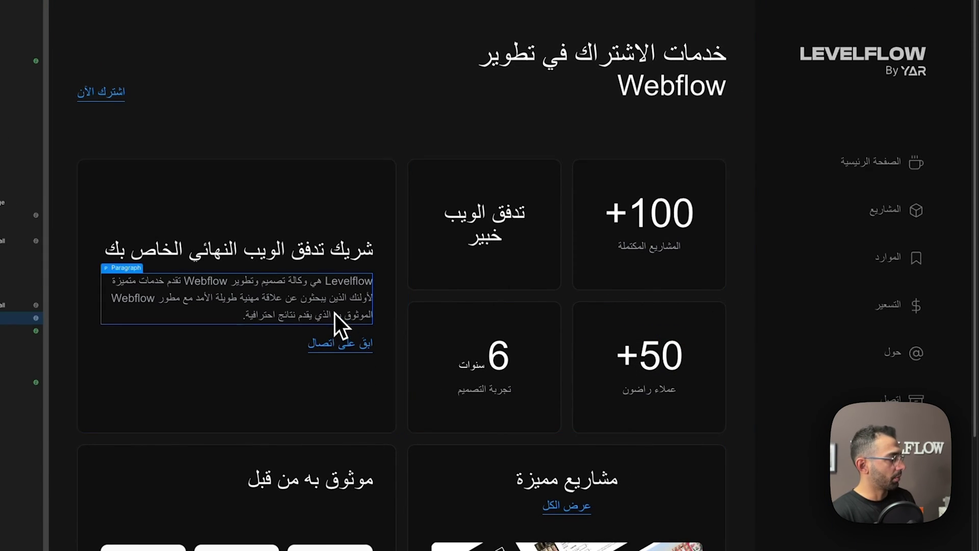
left_click(402, 326)
scroll(733, 466, "down", 4)
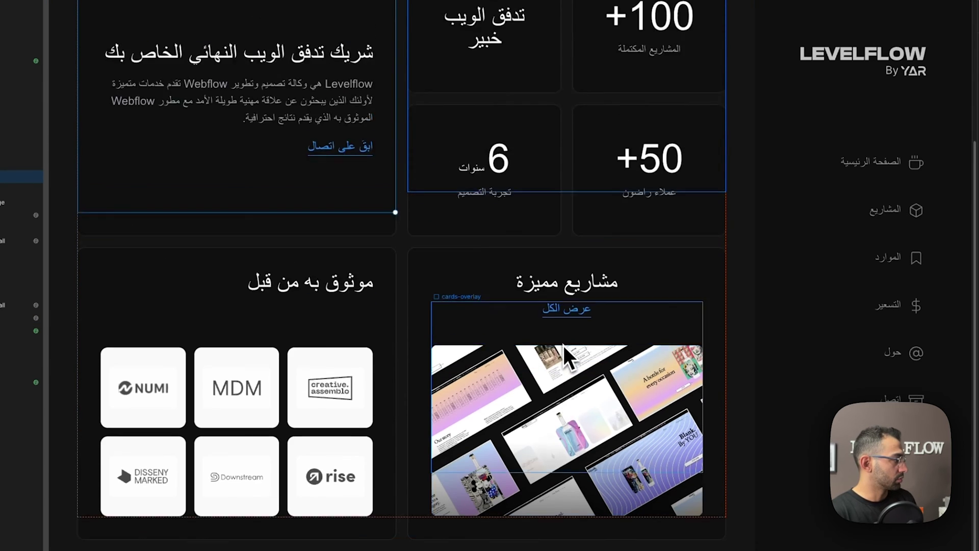
scroll(565, 355, "up", 4)
left_click(474, 76)
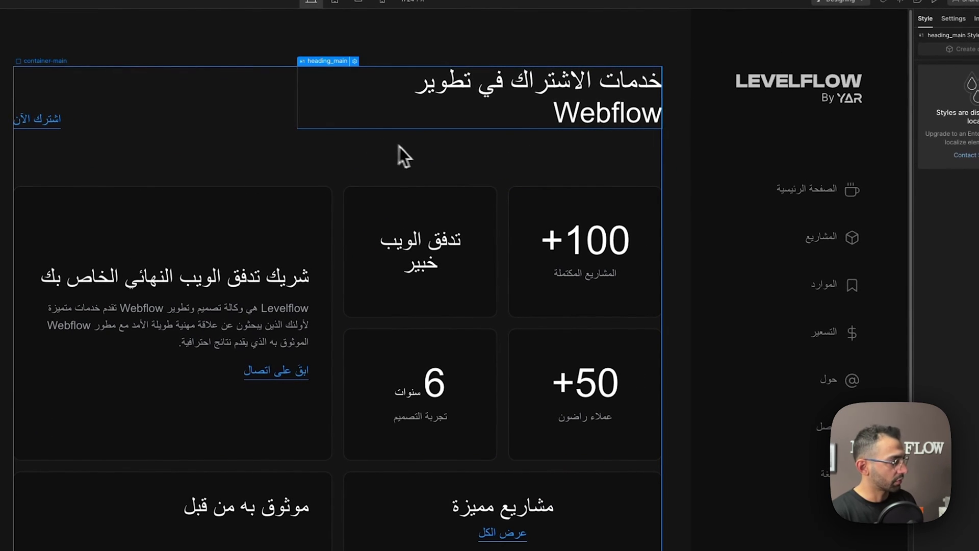
left_click(434, 245)
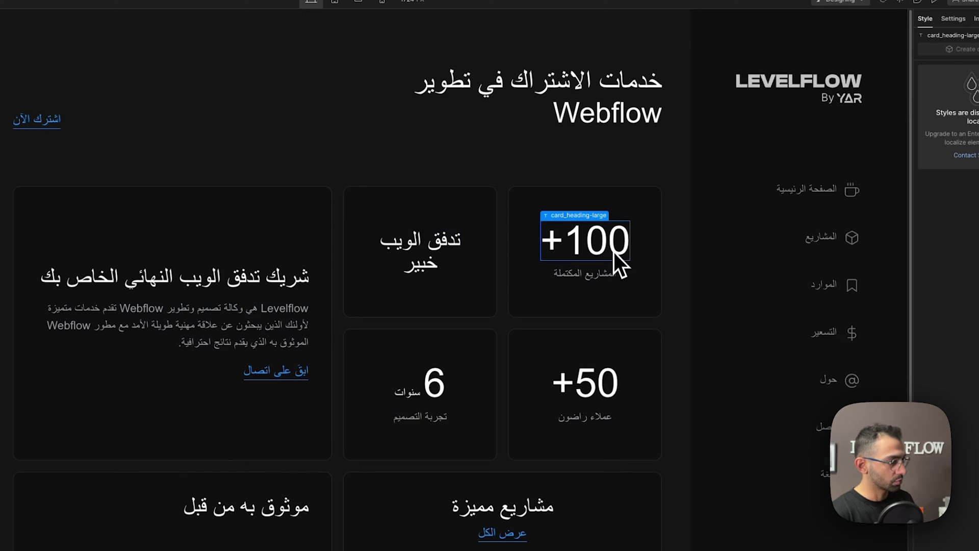
left_click(812, 193)
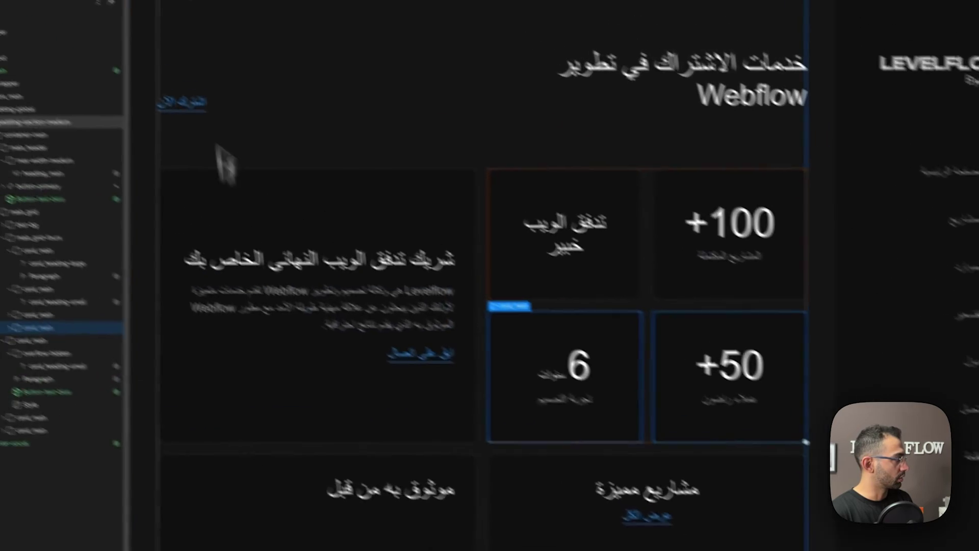
left_click(113, 43)
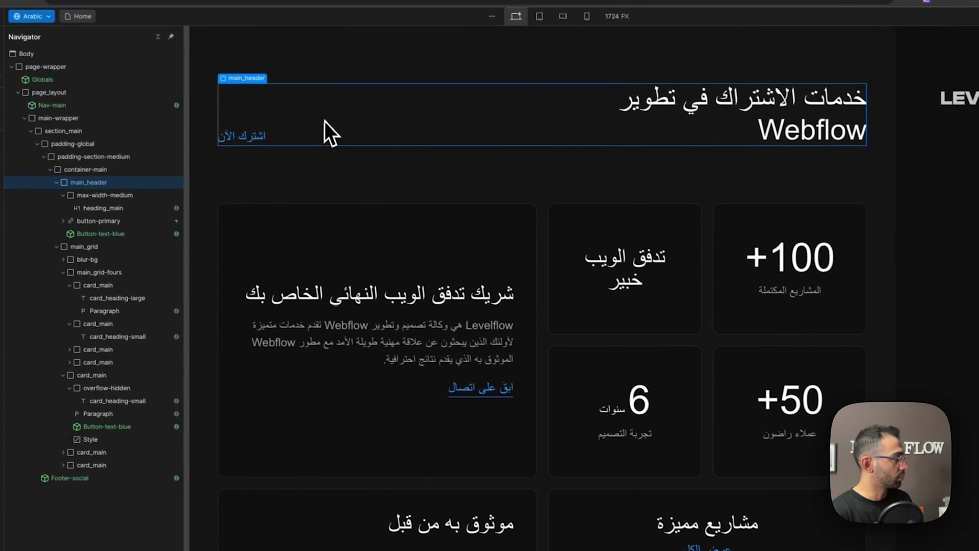
left_click(290, 75)
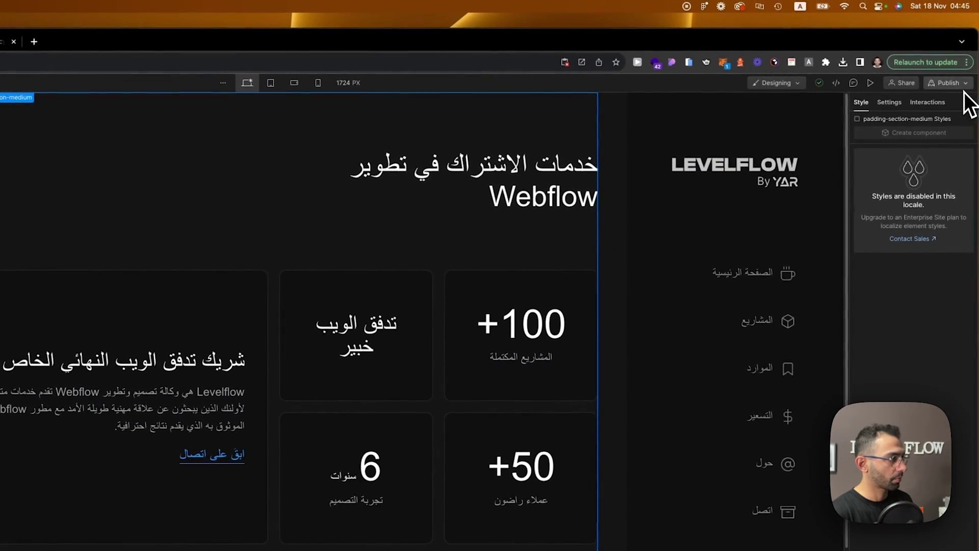
left_click(316, 245)
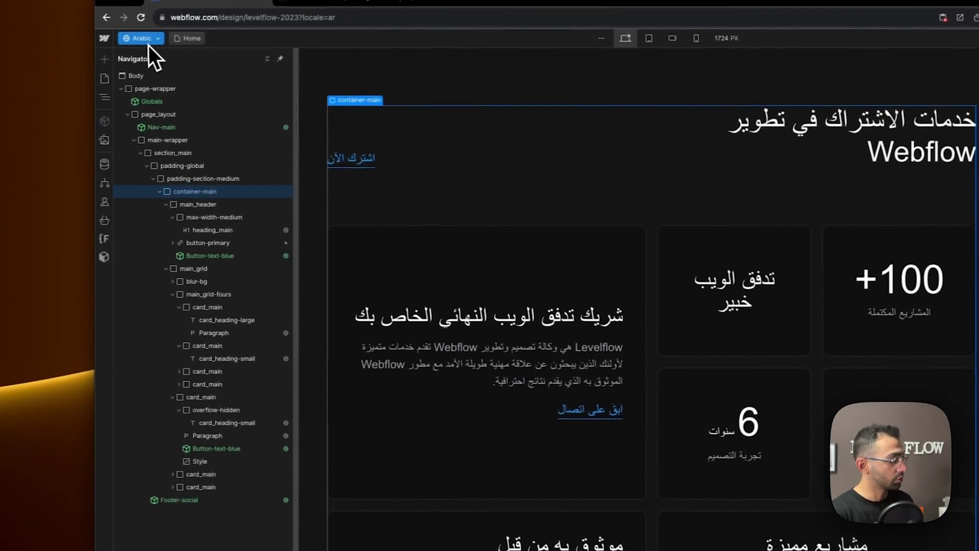
- Switch back to English and select dropdown2_dropdown-list inside the Nav-main Language dropdown
left_click(149, 42)
left_click(149, 60)
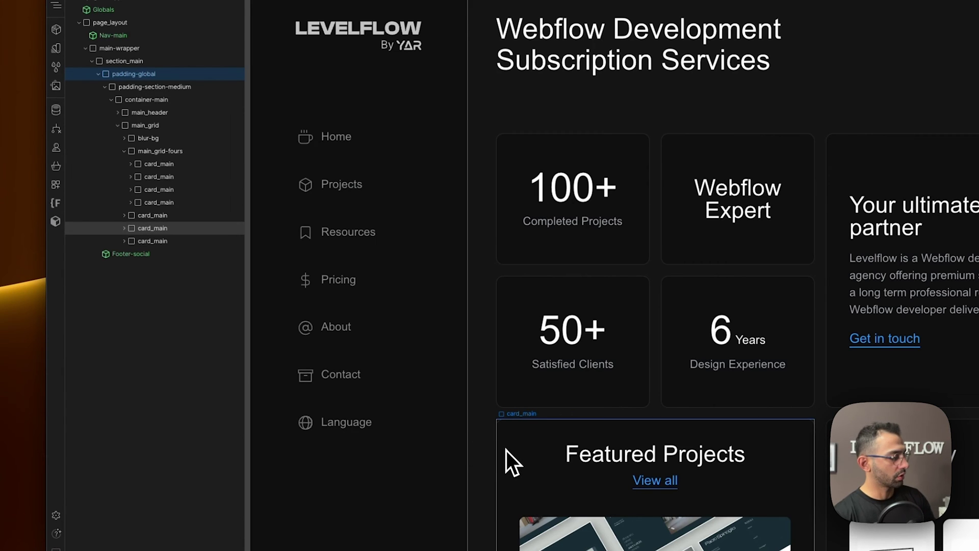
double_click(435, 477)
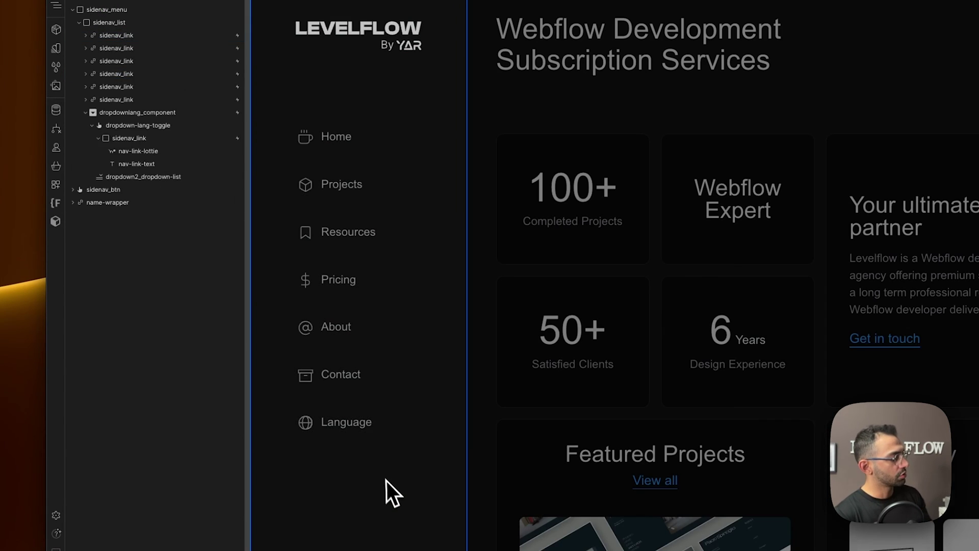
left_click(331, 446)
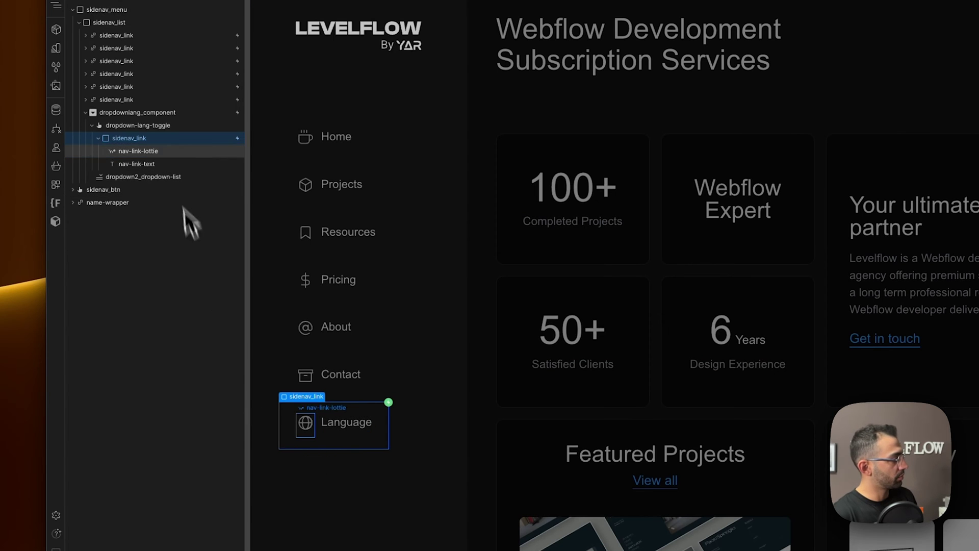
left_click(179, 112)
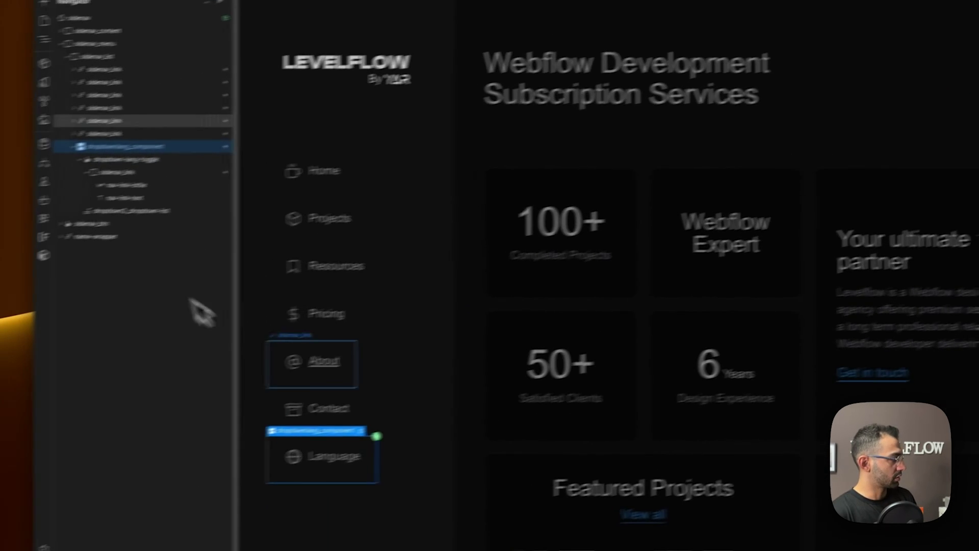
left_click(106, 211)
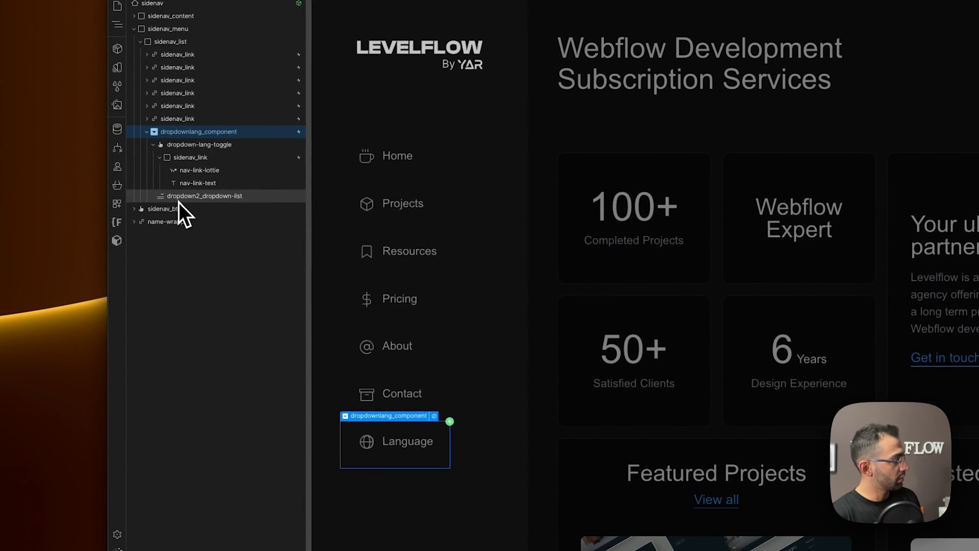
- Insert an Advanced Locales List into the Language dropdown list, then preview the page
key("a")
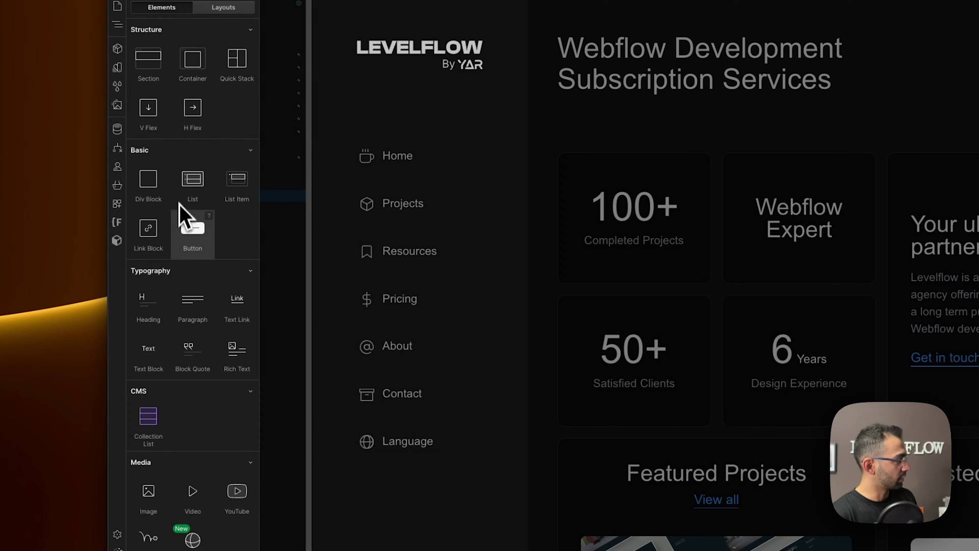
scroll(164, 450, "down", 5)
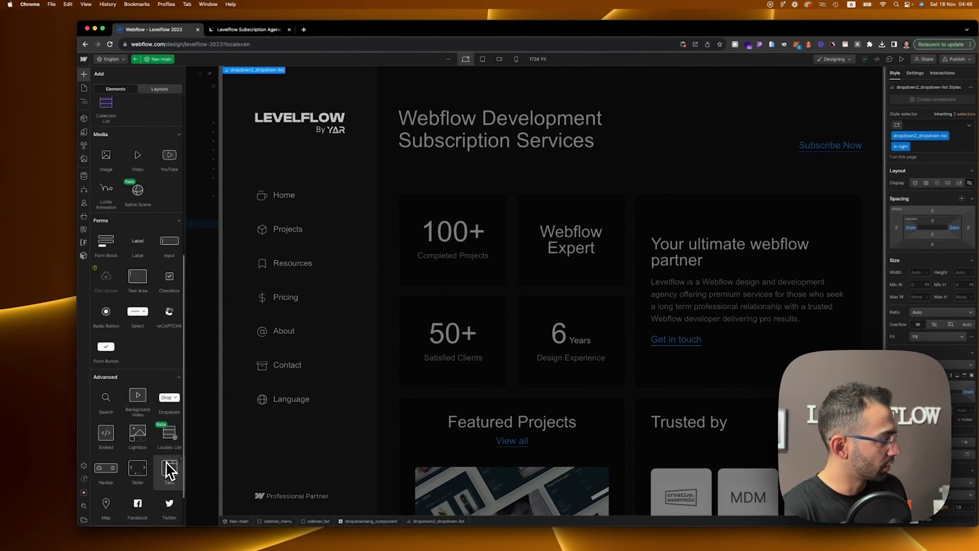
scroll(168, 438, "down", 3)
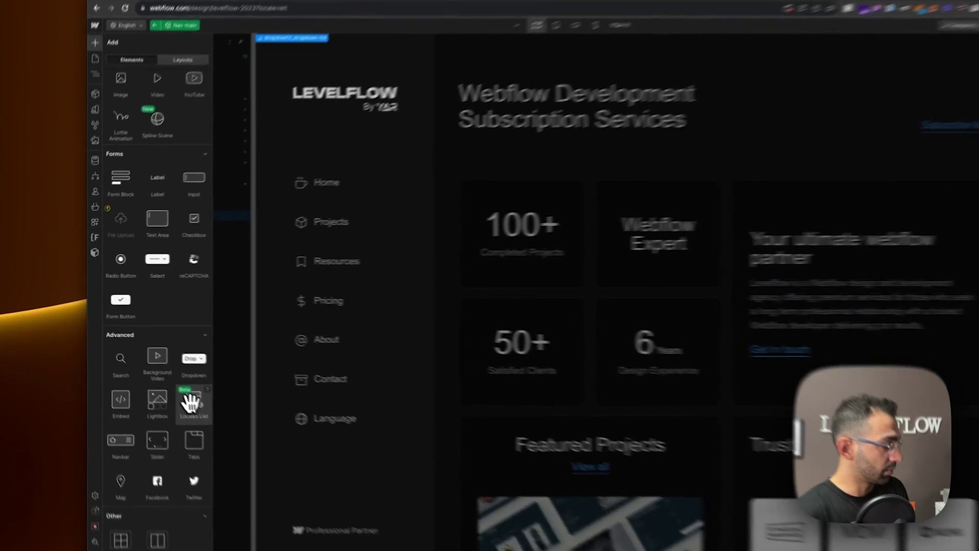
left_click(166, 385)
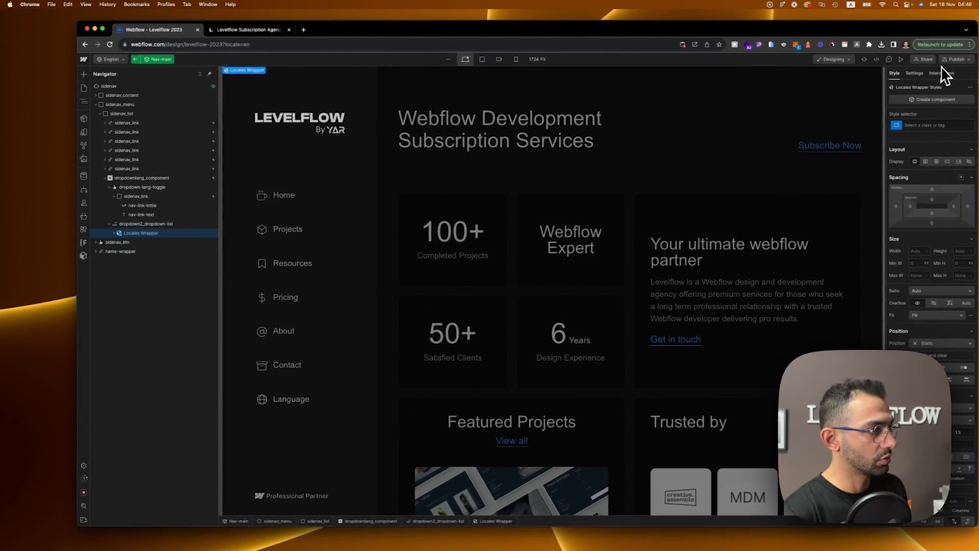
left_click(902, 60)
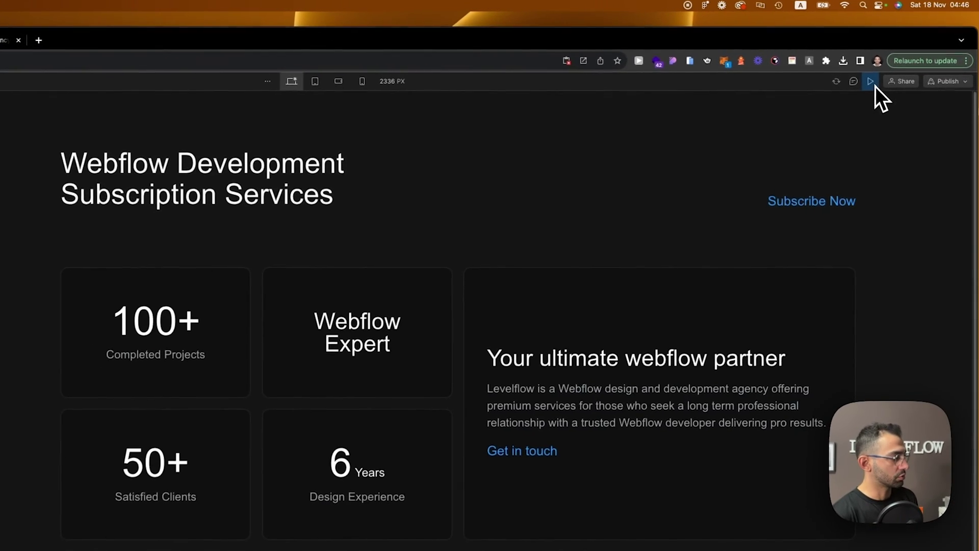
- Confirm the preview's Language dropdown shows English and Arabic, then publish to selected domains
left_click(204, 340)
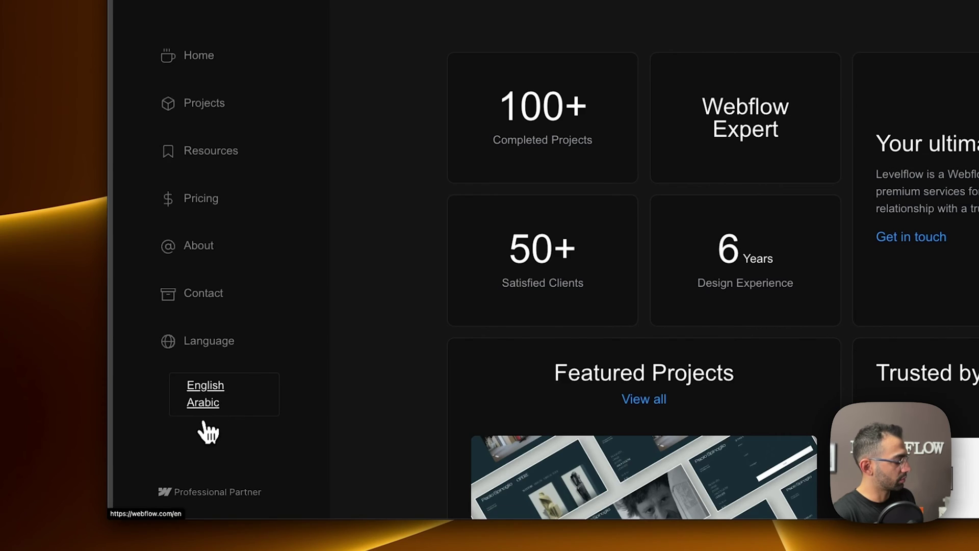
left_click(885, 87)
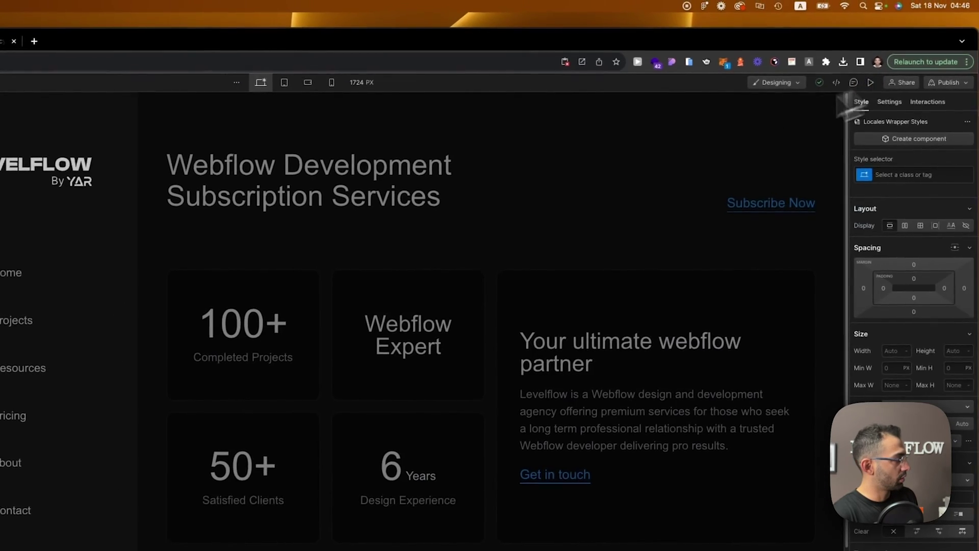
left_click(21, 549)
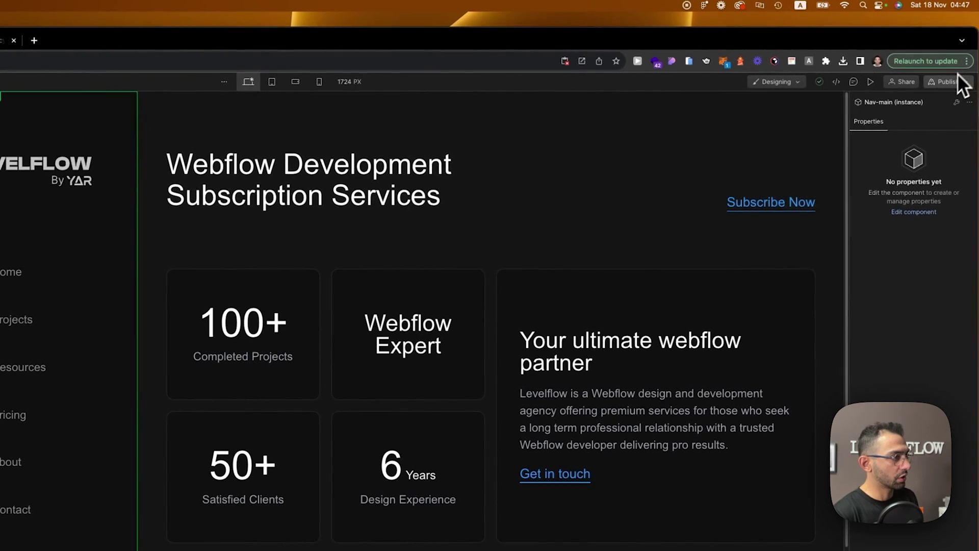
left_click(977, 52)
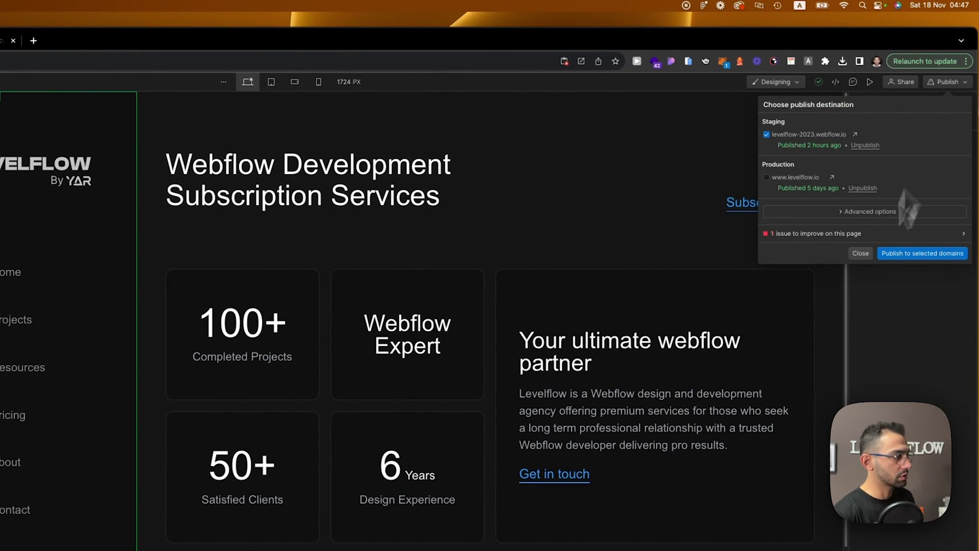
left_click(894, 253)
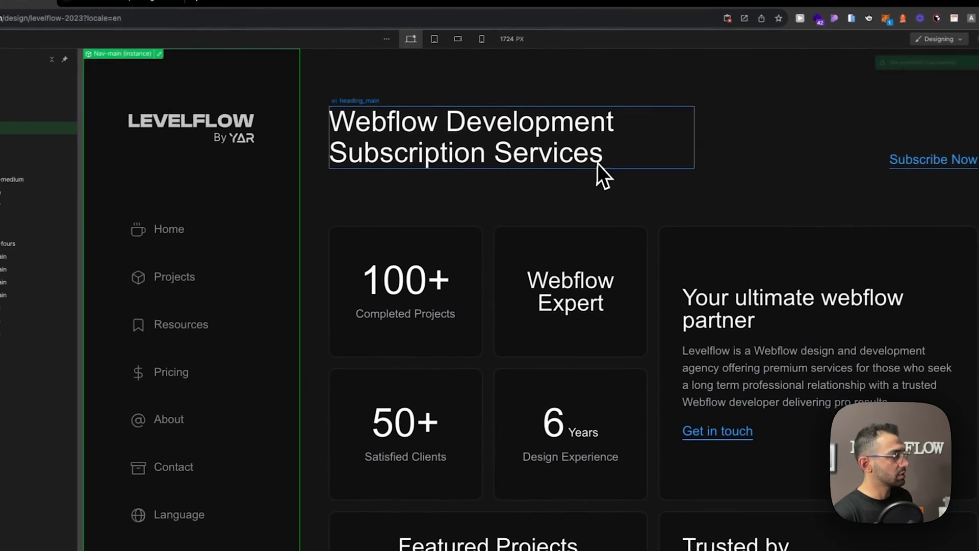
- On the live staging site, switch the Language dropdown to Arabic and scroll the translated page
left_click(503, 222)
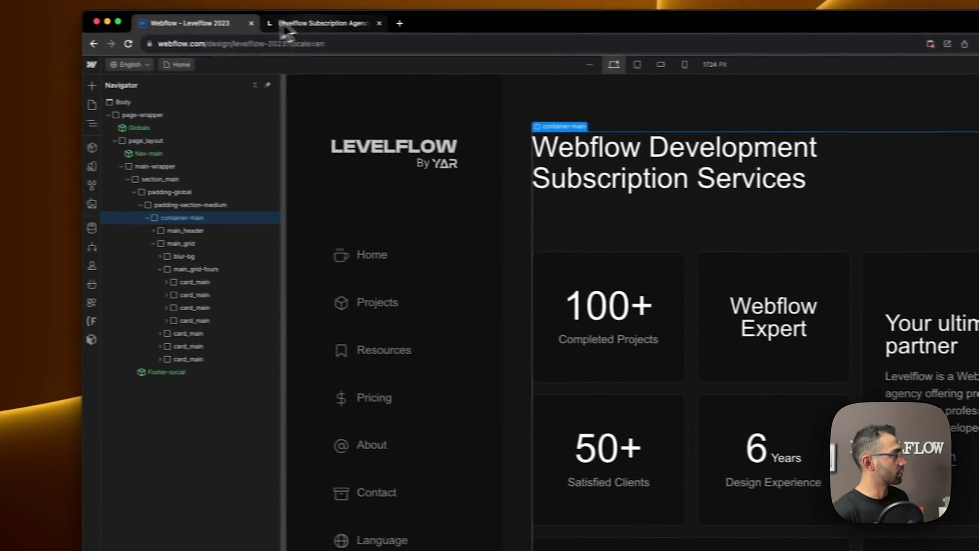
left_click(286, 26)
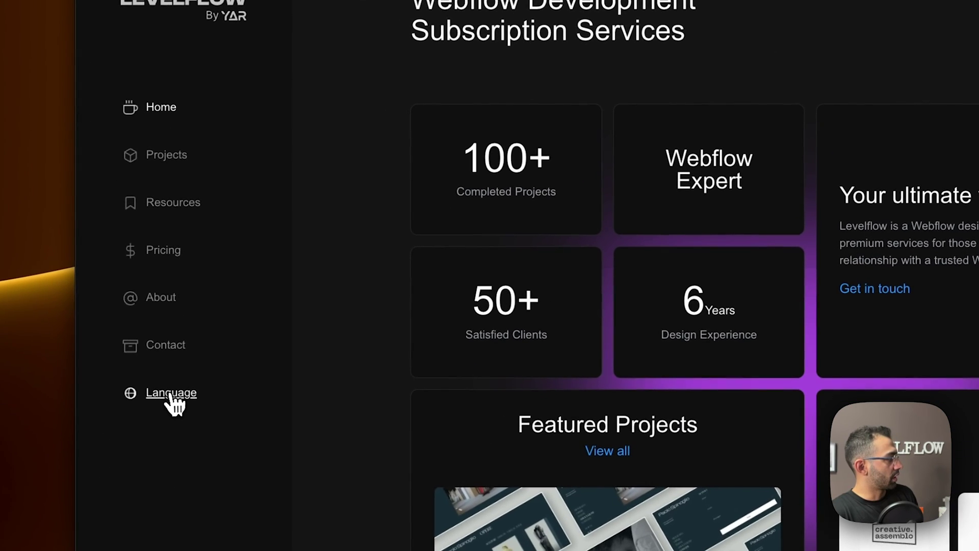
left_click(170, 397)
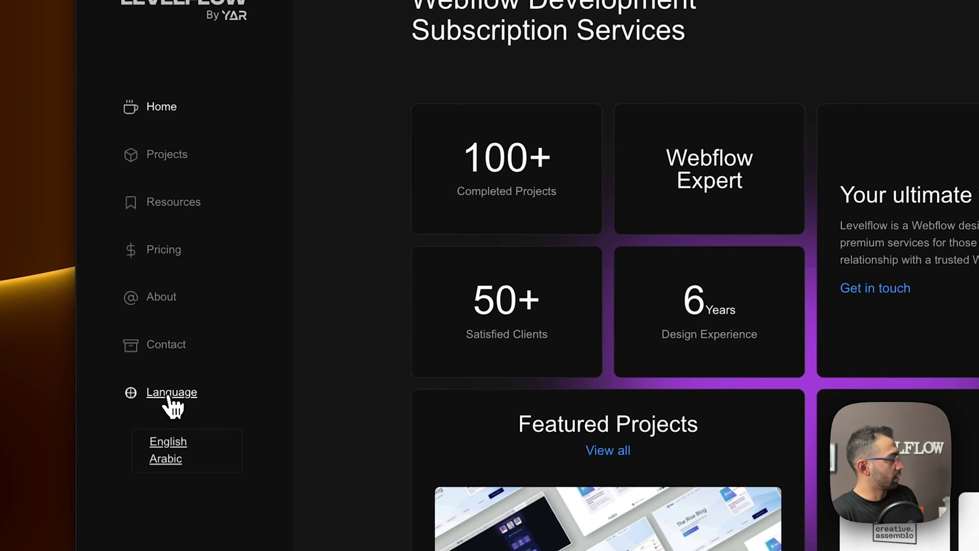
left_click(179, 460)
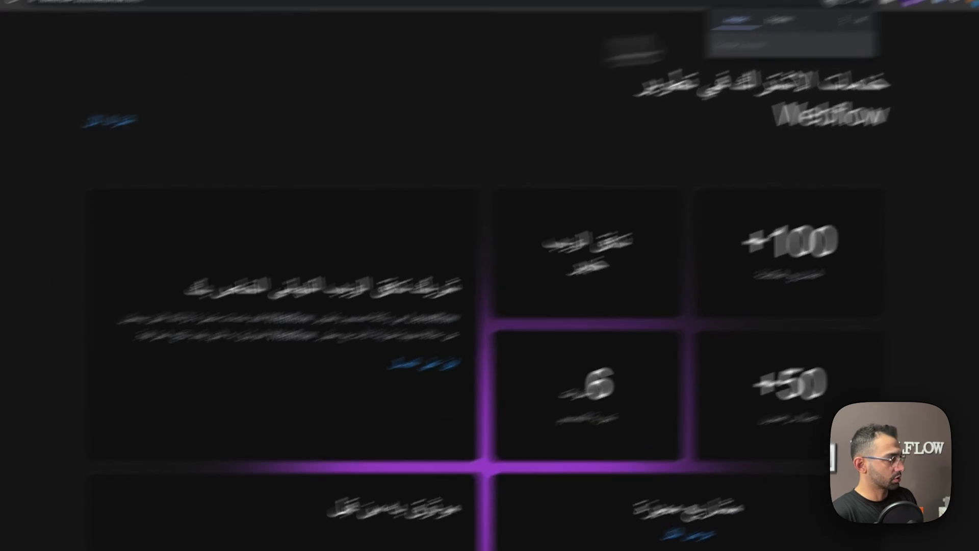
scroll(561, 392, "down", 5)
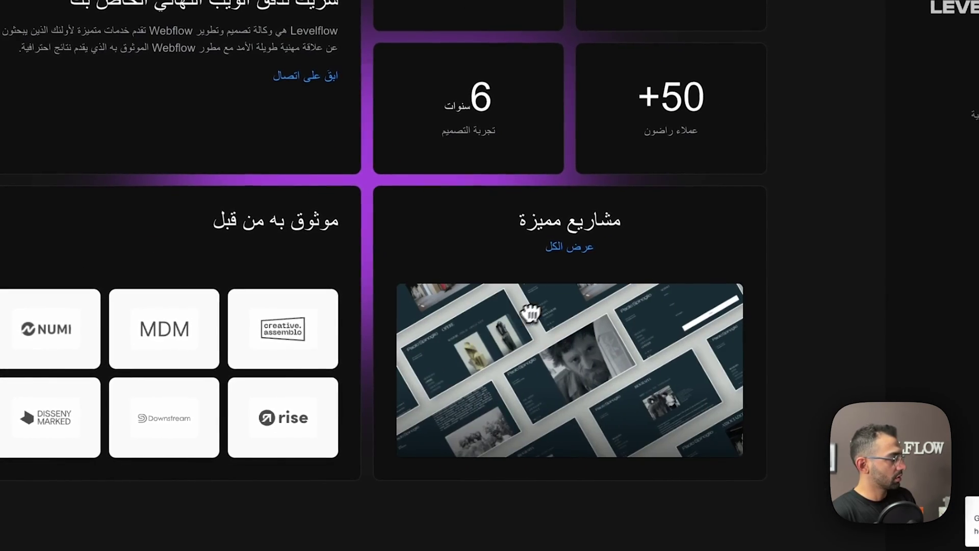
scroll(566, 309, "up", 4)
scroll(568, 307, "down", 4)
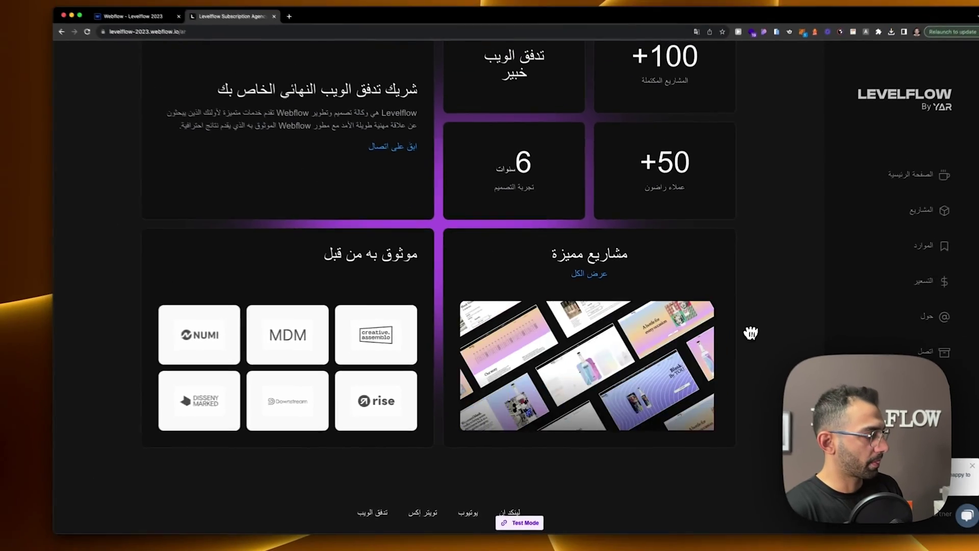
scroll(797, 238, "up", 4)
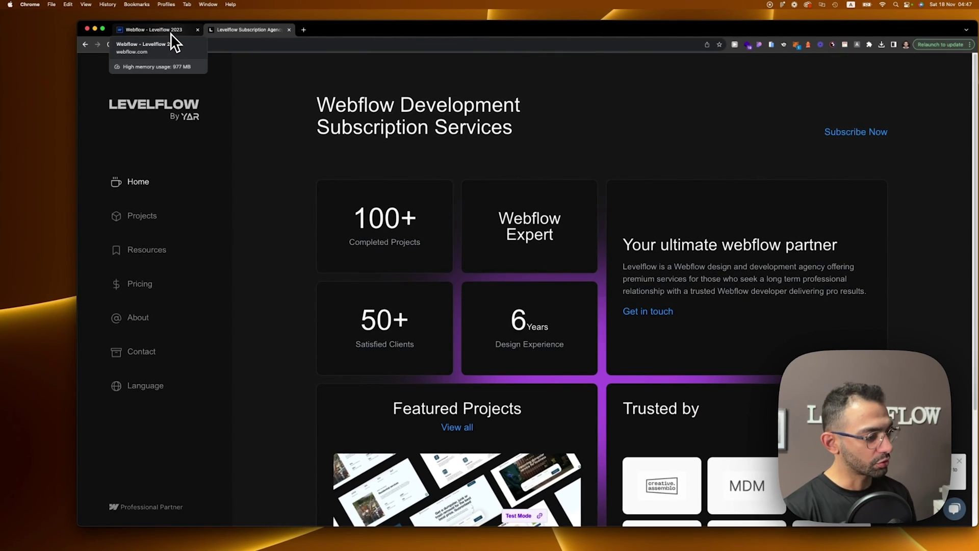
- Return to the Designer and inspect the Webflow Expert heading, intro paragraph and padding wrapper
left_click(171, 35)
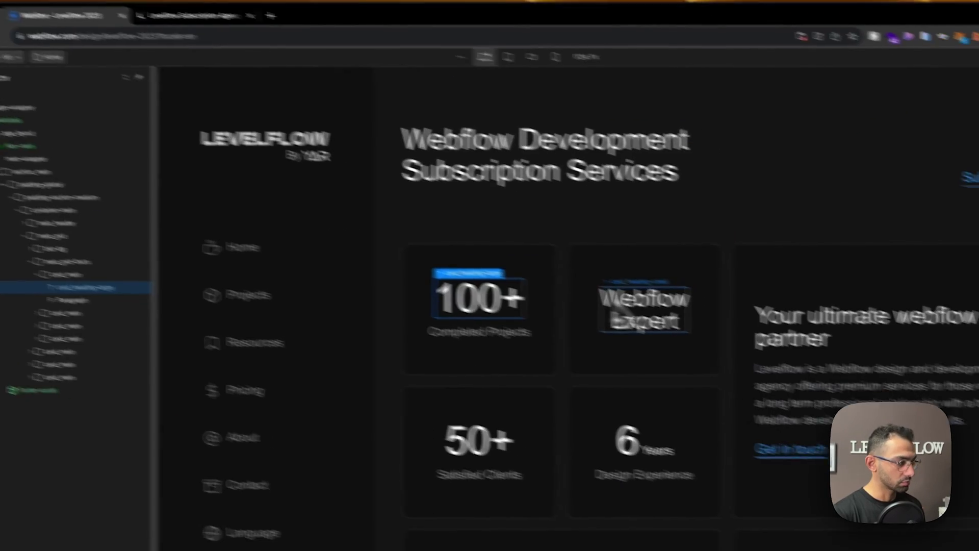
left_click(729, 341)
left_click(877, 347)
left_click(729, 340)
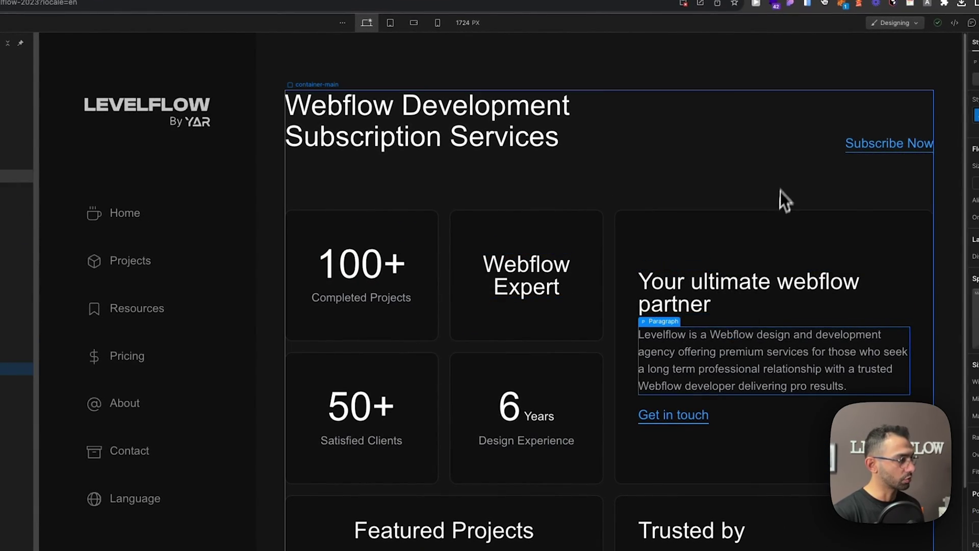
left_click(781, 201)
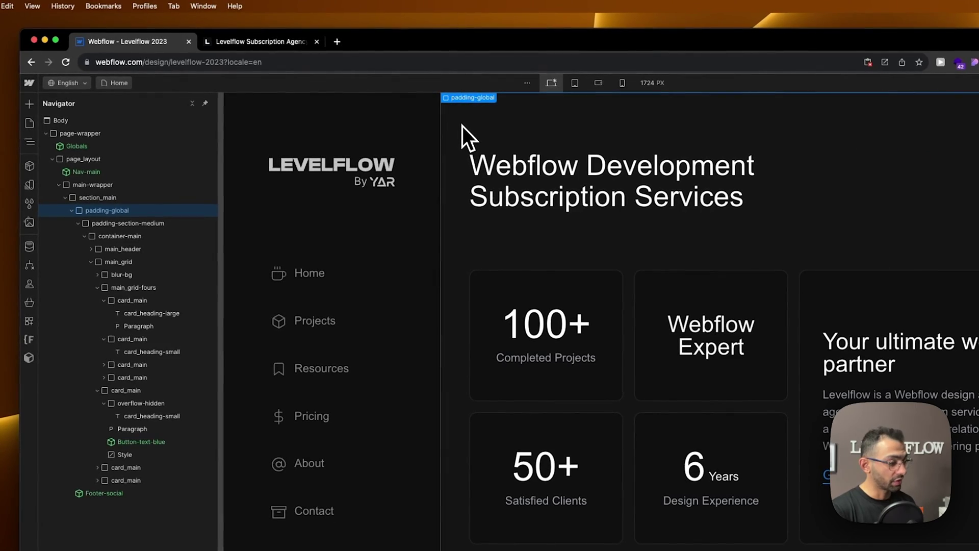